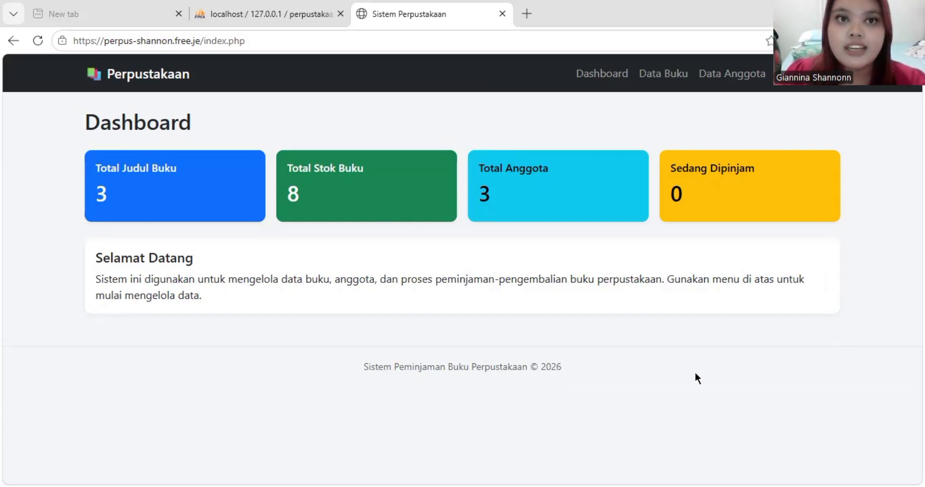
Step: Review the perpustakaan database's table relations in phpMyAdmin, then the library site's book, member and loan lists
{"action": "left_click", "coordinate": [290, 18]}
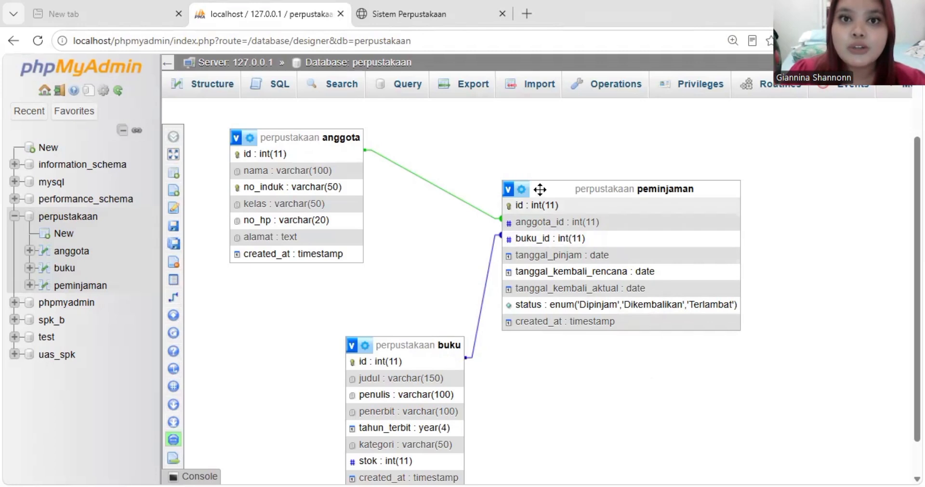
{"action": "left_click", "coordinate": [430, 15]}
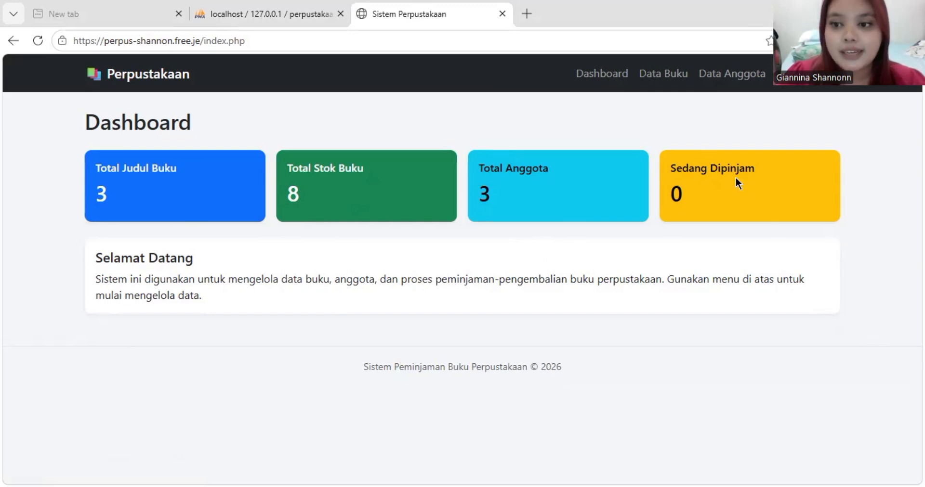
{"action": "left_click", "coordinate": [668, 75]}
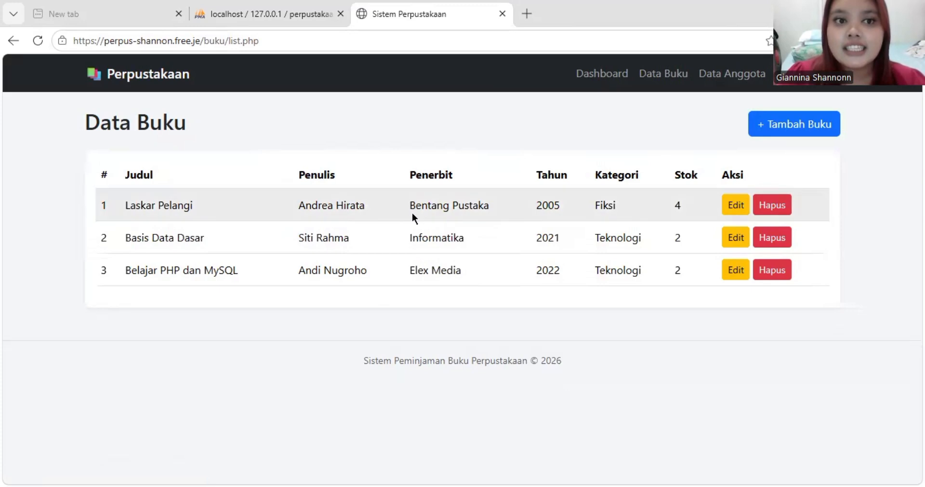
{"action": "left_click", "coordinate": [727, 77]}
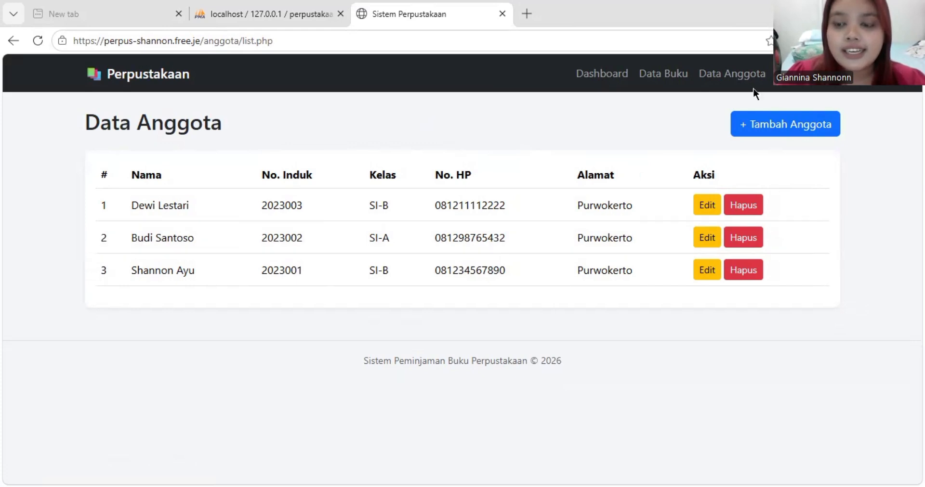
{"action": "left_click", "coordinate": [802, 74]}
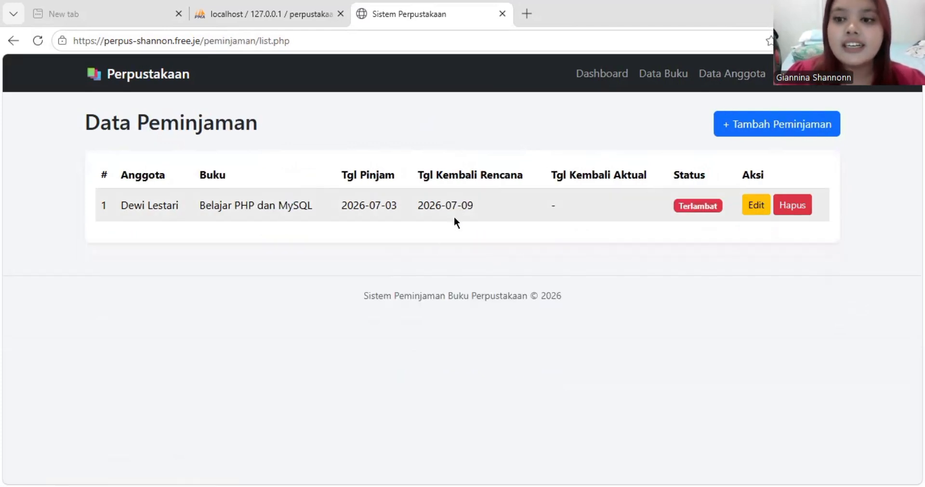
Step: Start a new book record titled Bumi with author Tere Liye and publisher Gramedia Pustaka Utama
{"action": "left_click", "coordinate": [645, 76]}
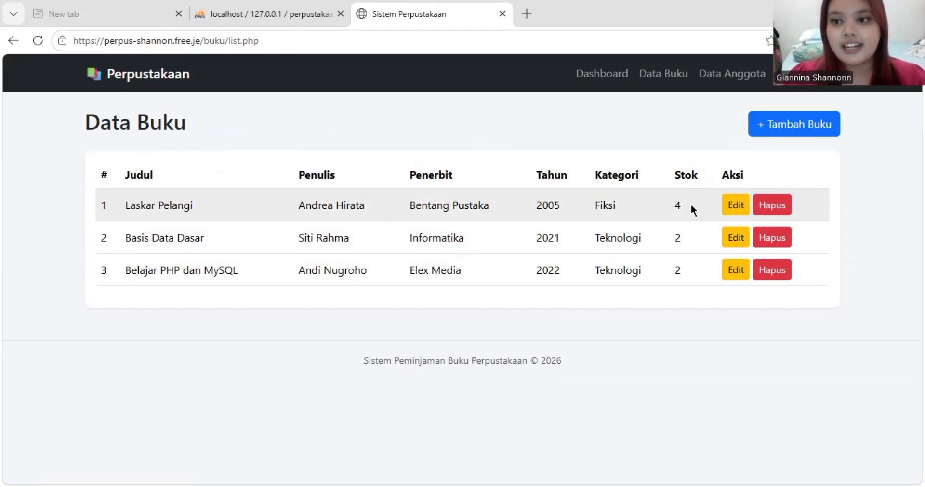
{"action": "left_click", "coordinate": [798, 129]}
{"action": "left_click", "coordinate": [525, 186]}
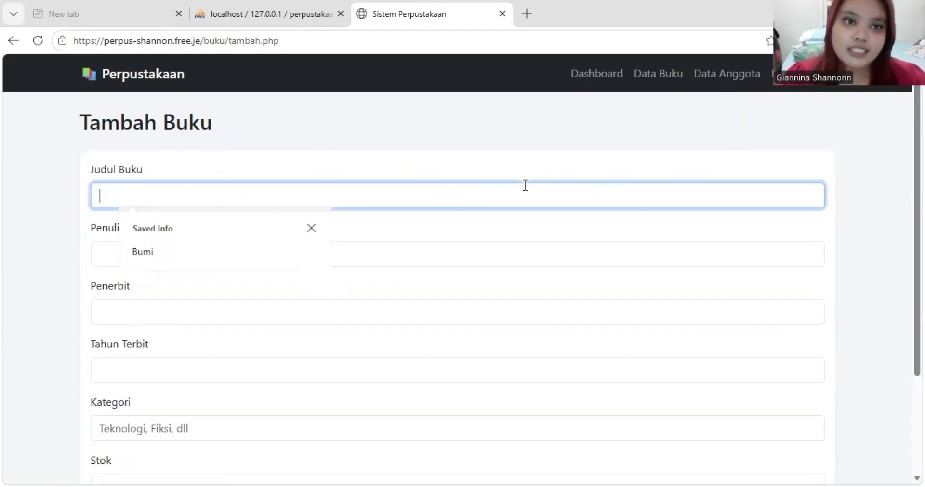
{"action": "left_click", "coordinate": [200, 254]}
{"action": "left_click", "coordinate": [171, 263]}
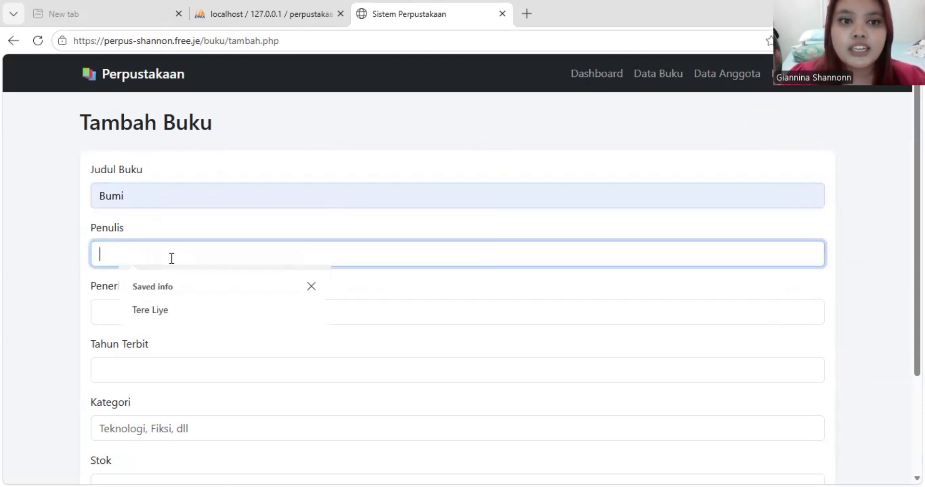
{"action": "left_click", "coordinate": [182, 307]}
{"action": "left_click", "coordinate": [182, 318]}
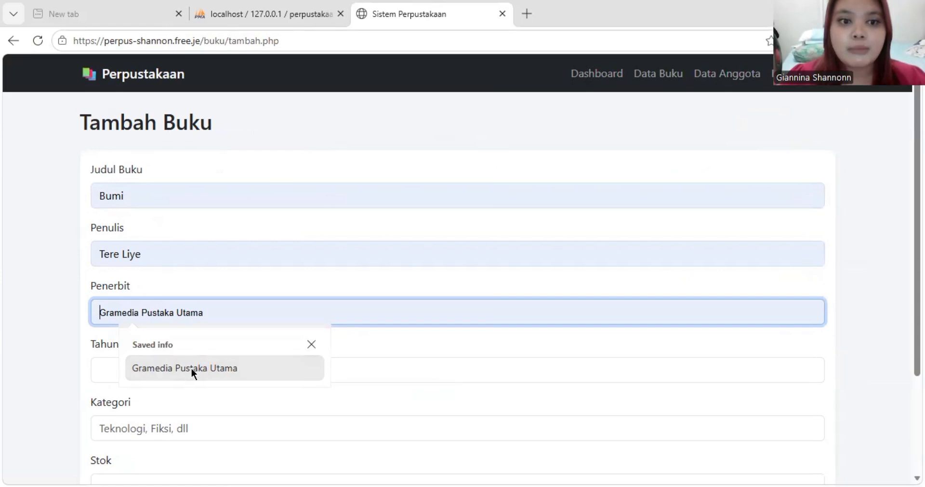
{"action": "left_click", "coordinate": [95, 377]}
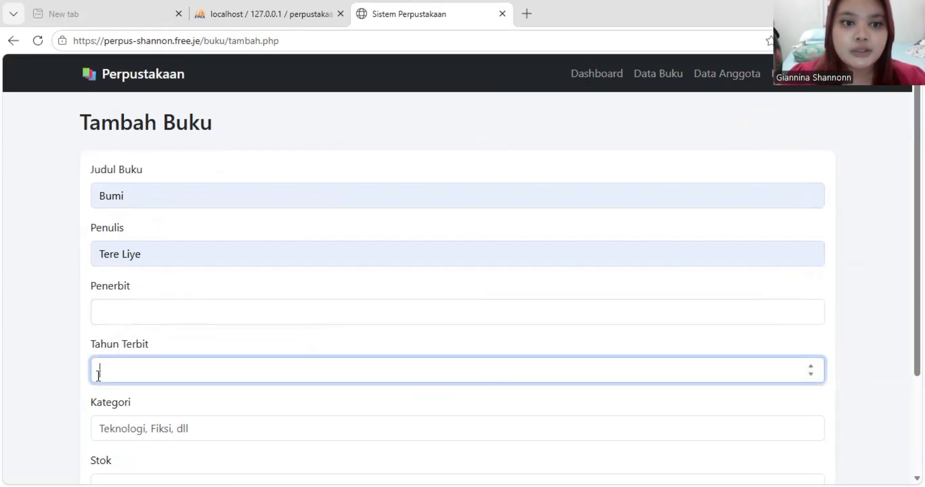
{"action": "left_click", "coordinate": [140, 316]}
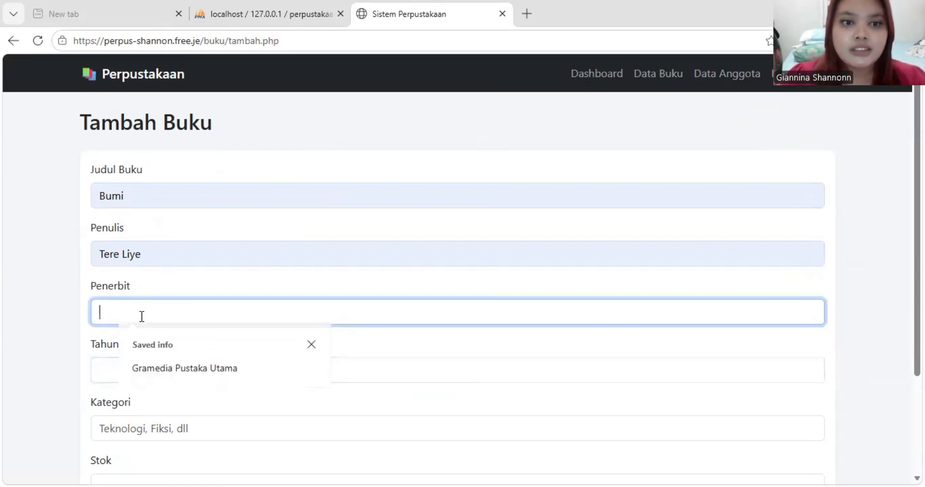
{"action": "left_click", "coordinate": [195, 365]}
{"action": "right_click", "coordinate": [195, 370]}
Step: Complete the new book with year 2014, category Fiksi (Fantasi) and stock 5, and save it
{"action": "left_click", "coordinate": [106, 366]}
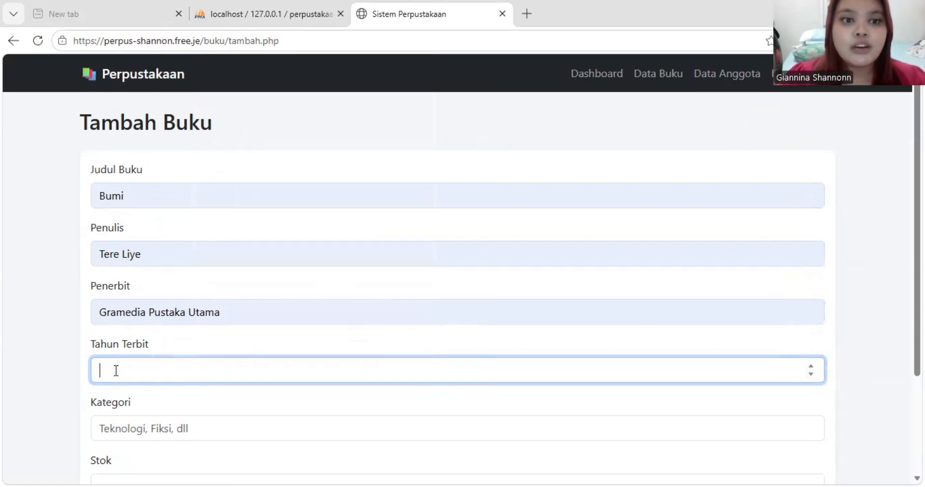
{"action": "type", "text": "2014"}
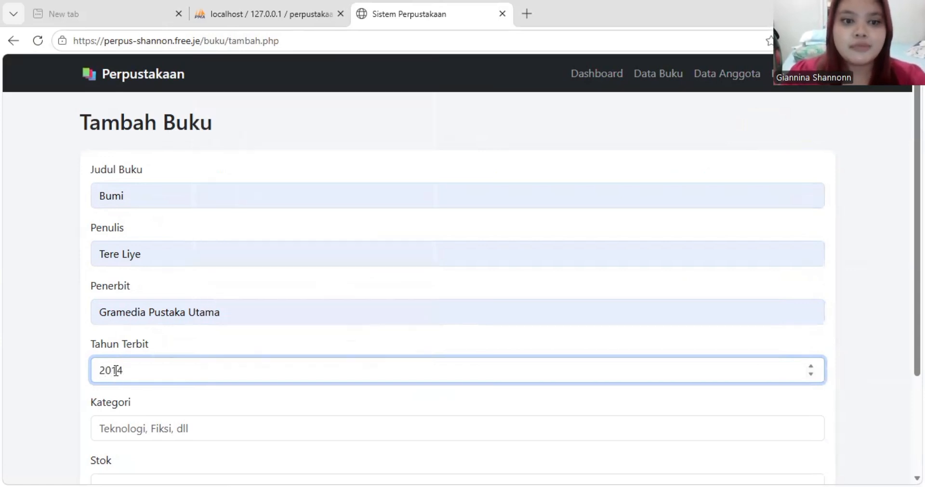
{"action": "scroll", "coordinate": [116, 371], "scroll_direction": "down", "scroll_amount": 2}
{"action": "left_click", "coordinate": [176, 341]}
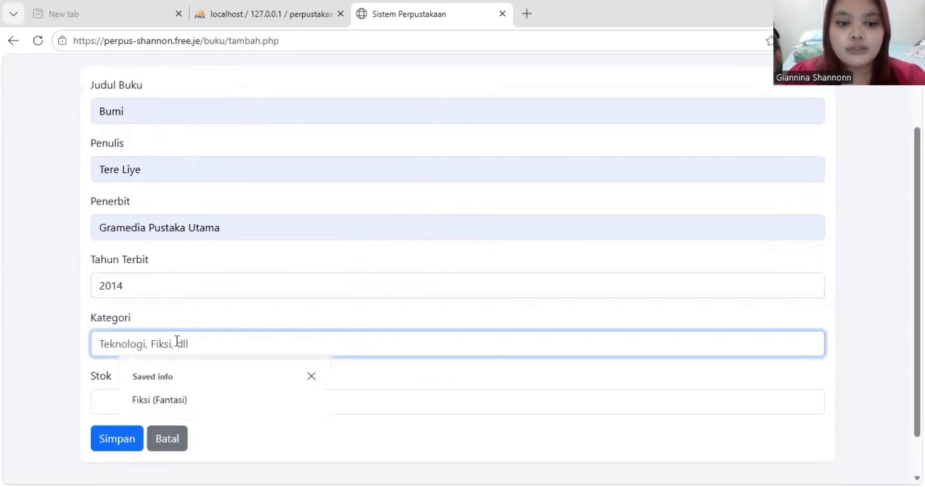
{"action": "left_click", "coordinate": [169, 409]}
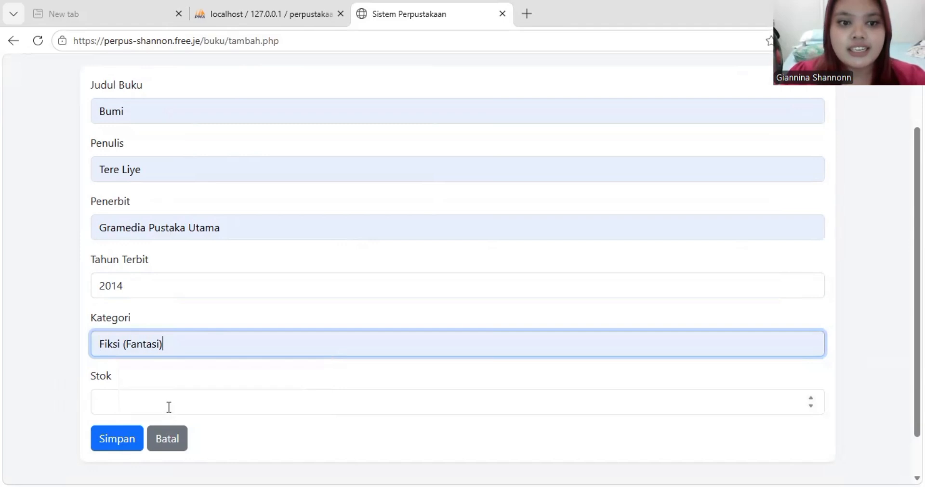
{"action": "left_click", "coordinate": [165, 400]}
{"action": "type", "text": "5"}
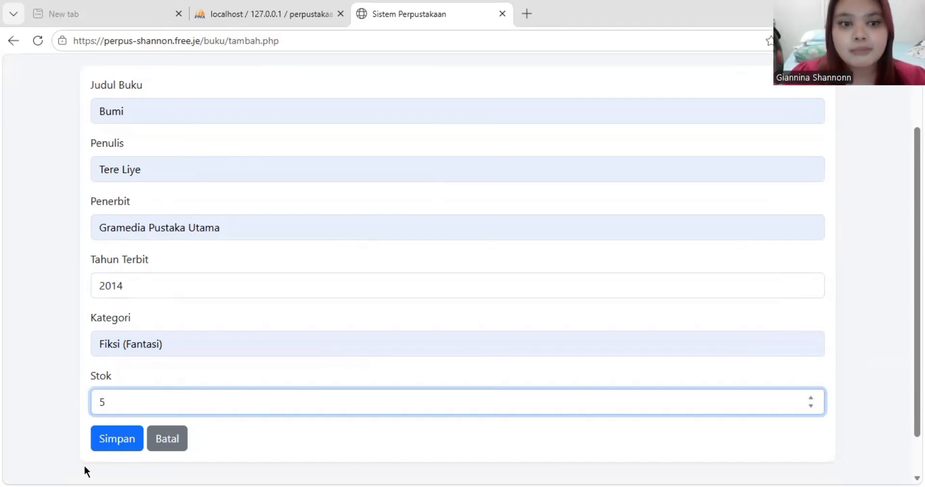
{"action": "left_click", "coordinate": [116, 446]}
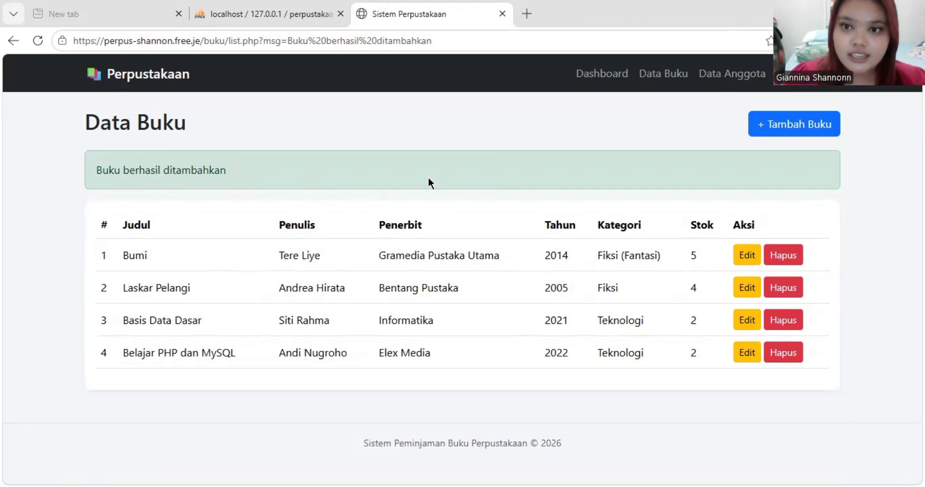
Step: Change the stock of the book Bumi to 8 and save the update
{"action": "left_click", "coordinate": [754, 257]}
{"action": "scroll", "coordinate": [332, 391], "scroll_direction": "down", "scroll_amount": 1}
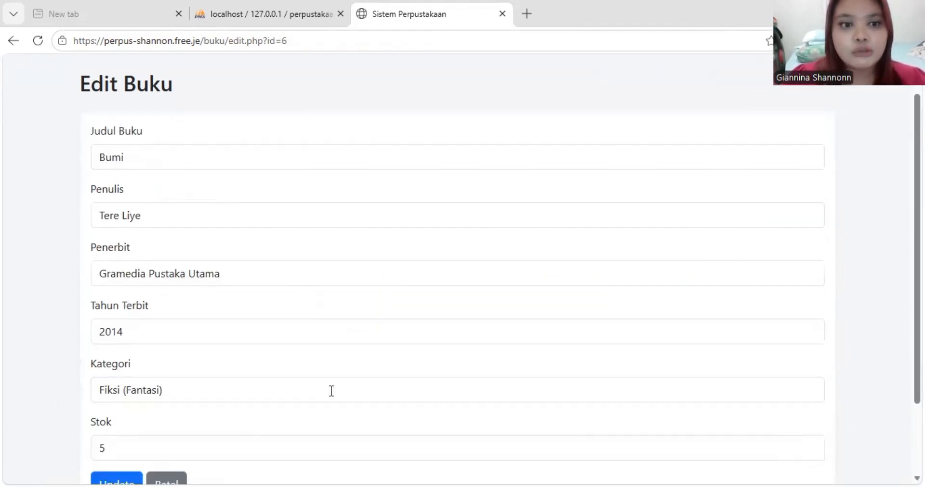
{"action": "left_click", "coordinate": [242, 439]}
{"action": "key", "text": "BackSpace"}
{"action": "type", "text": "8"}
{"action": "scroll", "coordinate": [242, 440], "scroll_direction": "down", "scroll_amount": 1}
{"action": "scroll", "coordinate": [242, 440], "scroll_direction": "down", "scroll_amount": 1}
{"action": "left_click", "coordinate": [124, 408]}
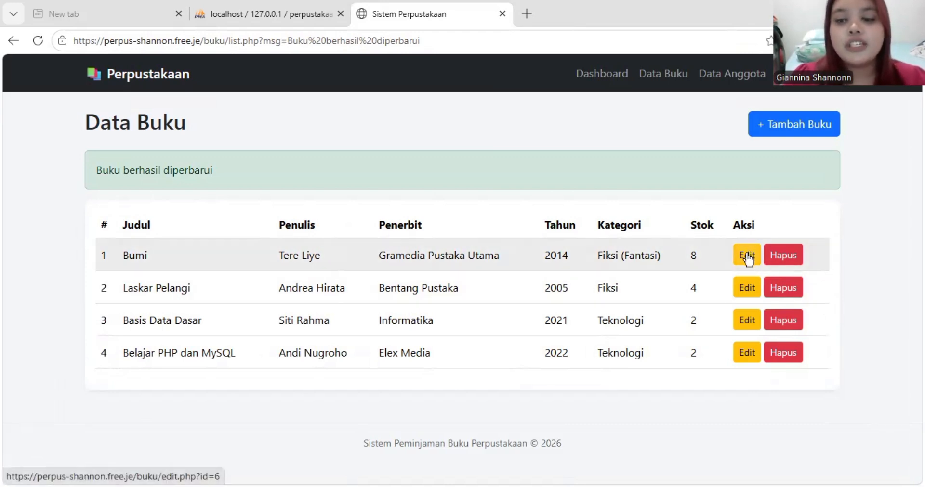
Step: Delete the book Bumi from the book list and confirm the deletion
{"action": "left_click", "coordinate": [785, 256]}
{"action": "left_click", "coordinate": [543, 135]}
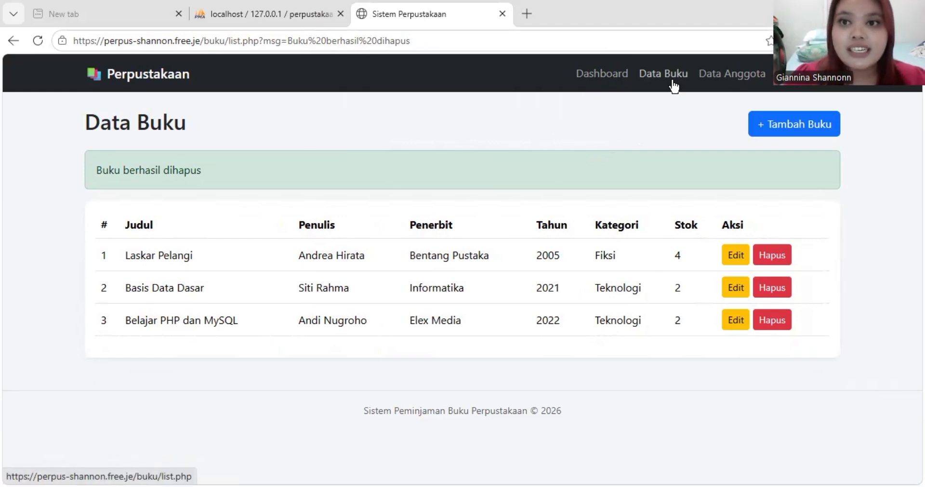
Step: Start a new member record with the member's name, student number and class SI C
{"action": "left_click", "coordinate": [720, 75]}
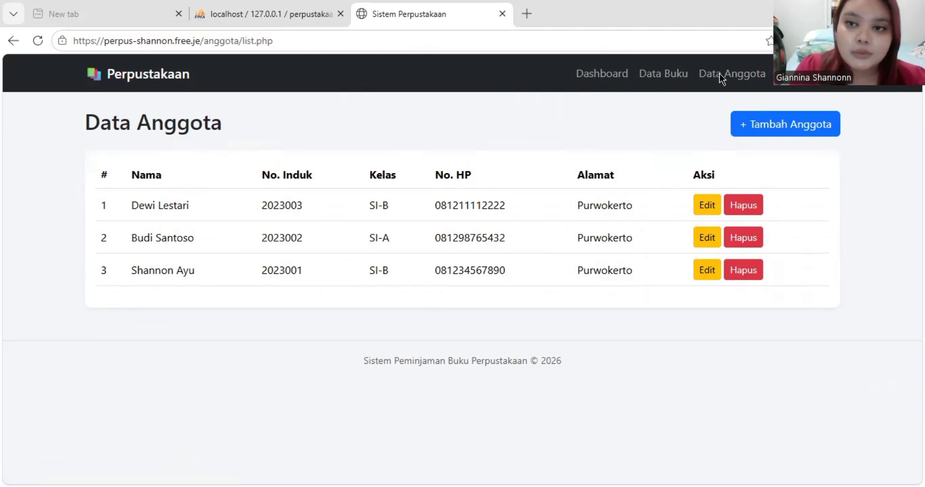
{"action": "left_click", "coordinate": [755, 126]}
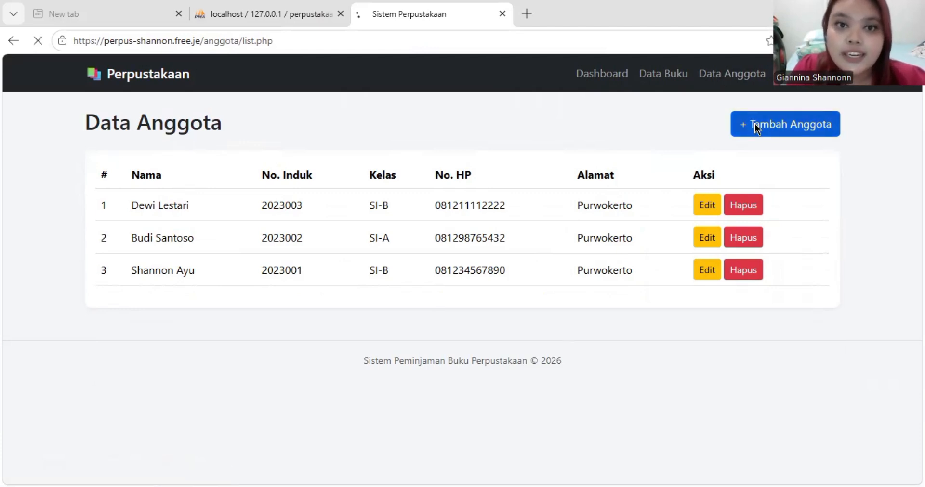
{"action": "left_click", "coordinate": [450, 201]}
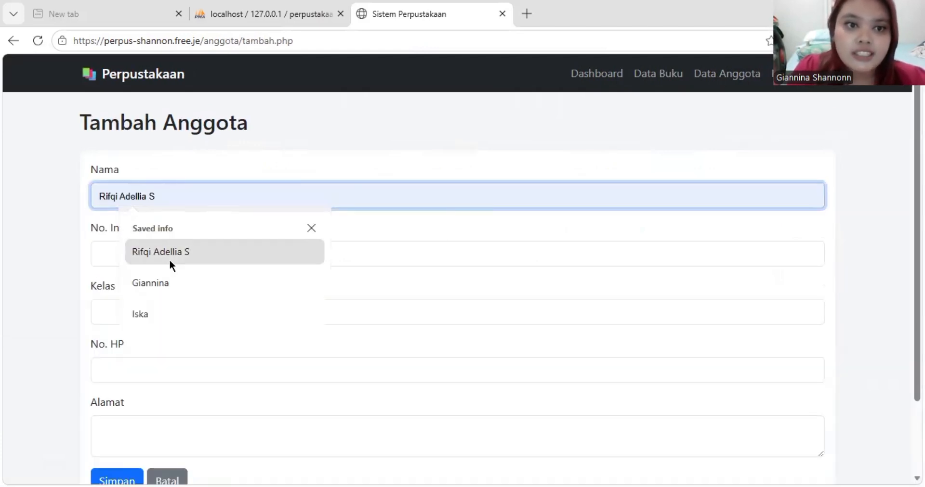
{"action": "left_click", "coordinate": [170, 288]}
{"action": "left_click", "coordinate": [181, 254]}
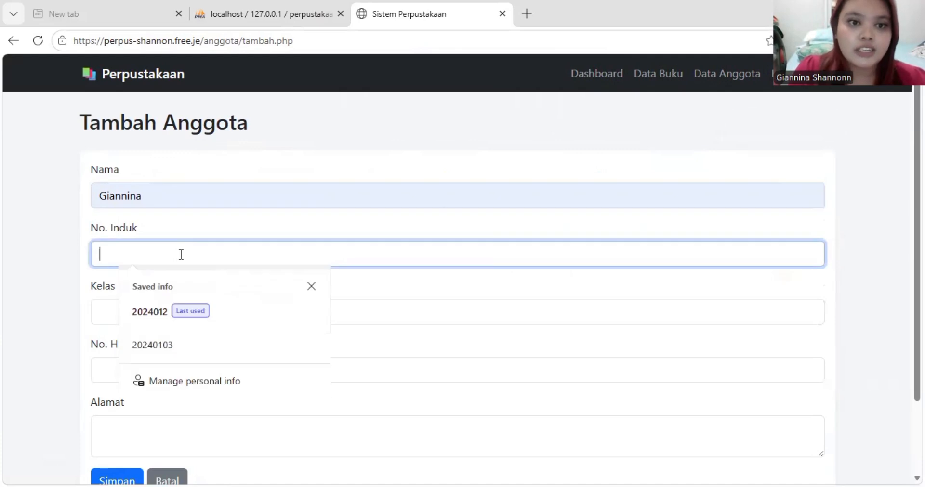
{"action": "left_click", "coordinate": [154, 311]}
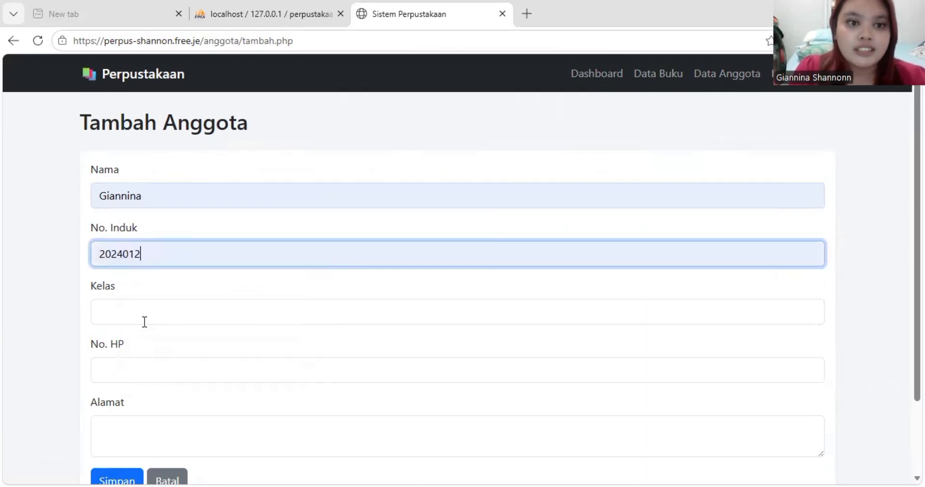
{"action": "left_click", "coordinate": [144, 321]}
{"action": "left_click", "coordinate": [155, 357]}
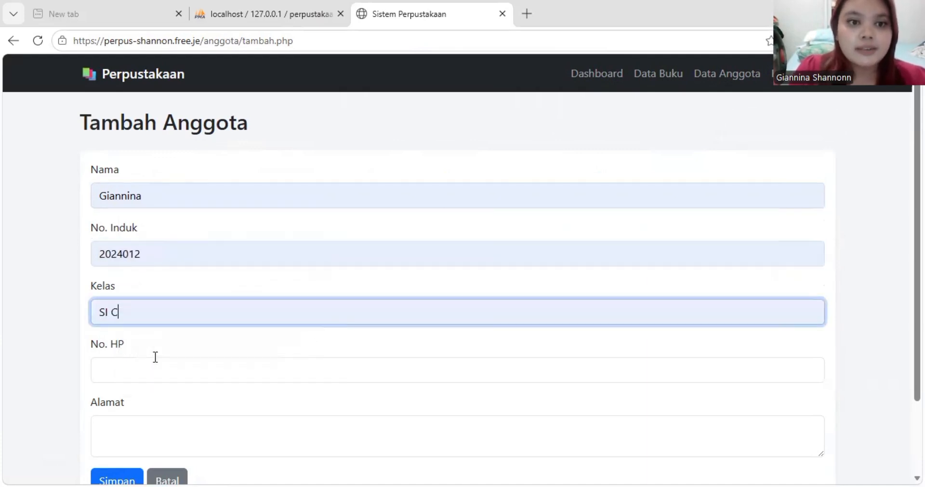
Step: Fill in the new member's phone number and address, and save the member
{"action": "left_click", "coordinate": [149, 371]}
{"action": "scroll", "coordinate": [149, 371], "scroll_direction": "down", "scroll_amount": 1}
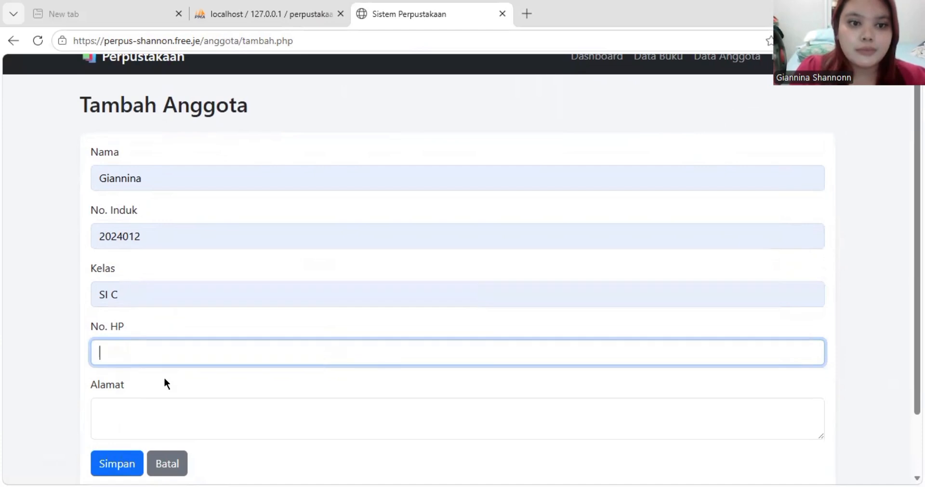
{"action": "left_click", "coordinate": [149, 346]}
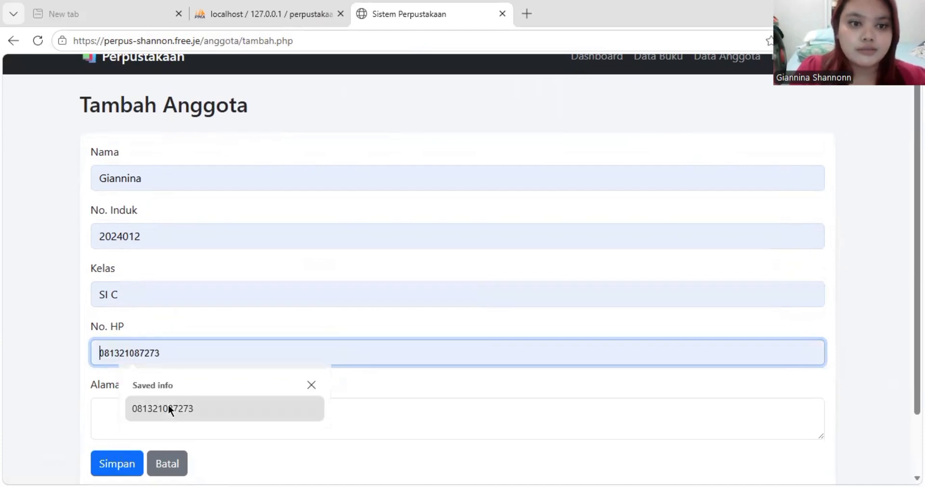
{"action": "left_click", "coordinate": [193, 407]}
{"action": "left_click", "coordinate": [151, 400]}
{"action": "type", "text": "Purwoketo"}
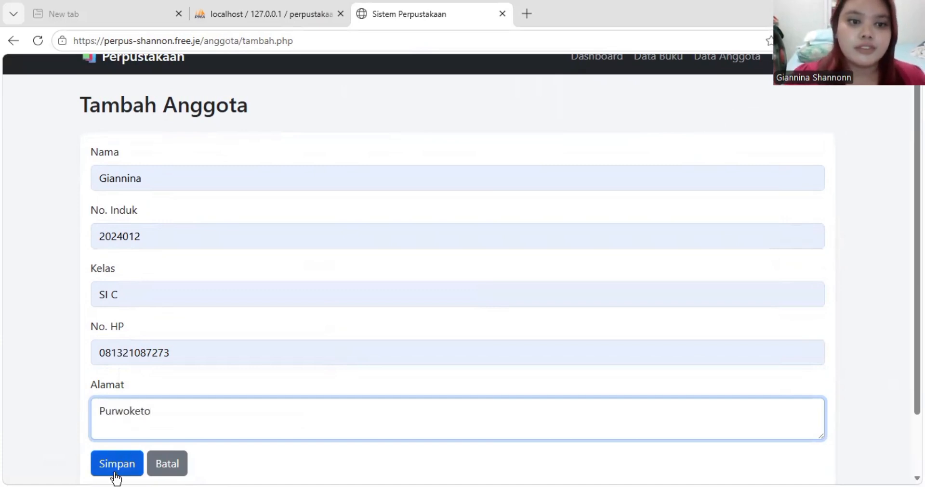
{"action": "left_click", "coordinate": [114, 473]}
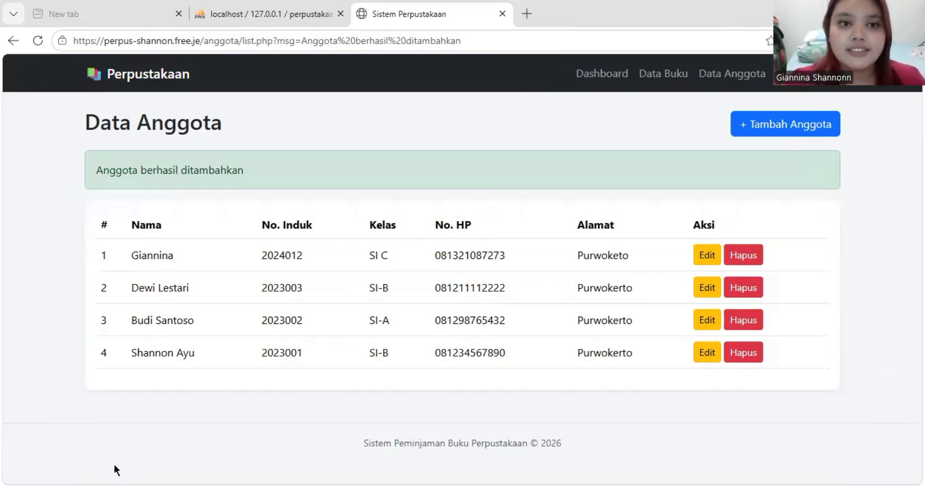
Step: Change the newly added member's class to SI A and save the update
{"action": "left_click", "coordinate": [707, 255]}
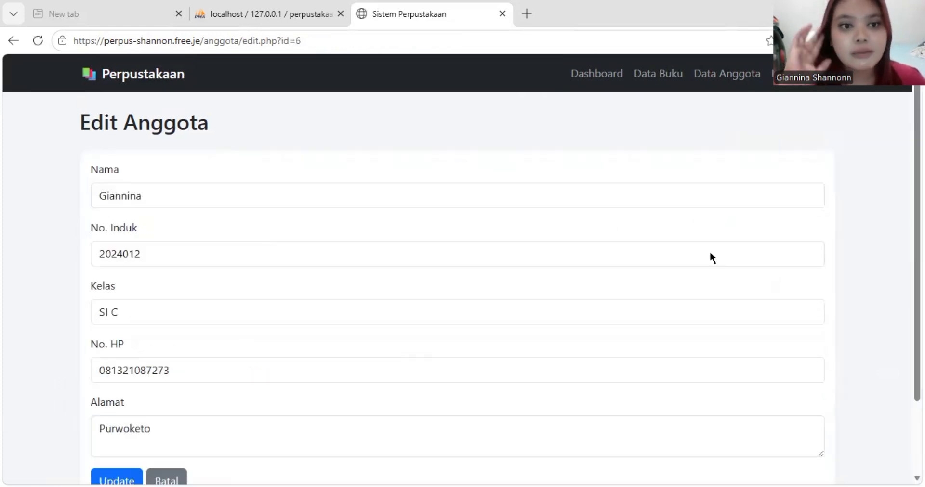
{"action": "left_click", "coordinate": [230, 312]}
{"action": "key", "text": "BackSpace"}
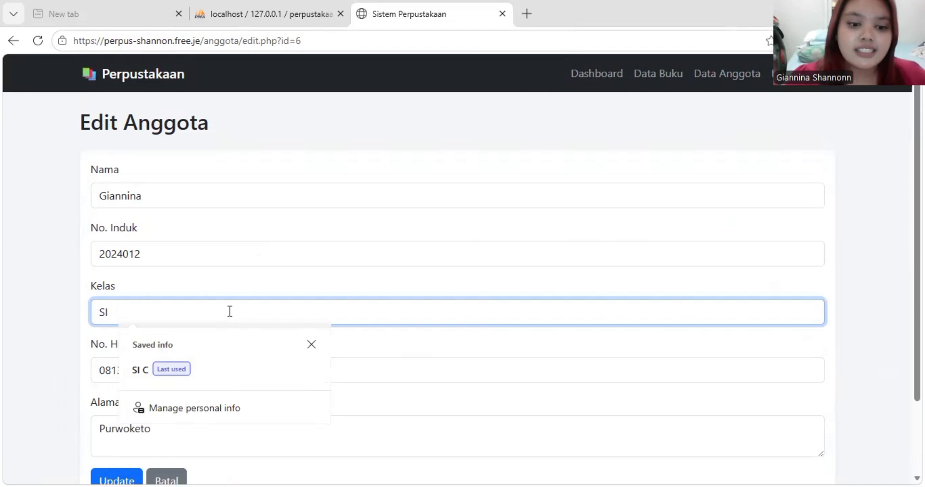
{"action": "type", "text": "A"}
{"action": "scroll", "coordinate": [230, 312], "scroll_direction": "down", "scroll_amount": 2}
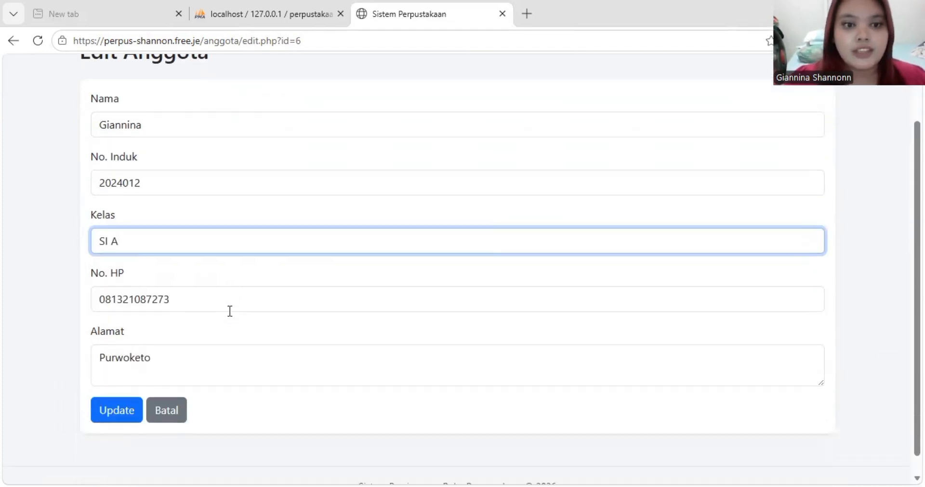
{"action": "left_click", "coordinate": [111, 412]}
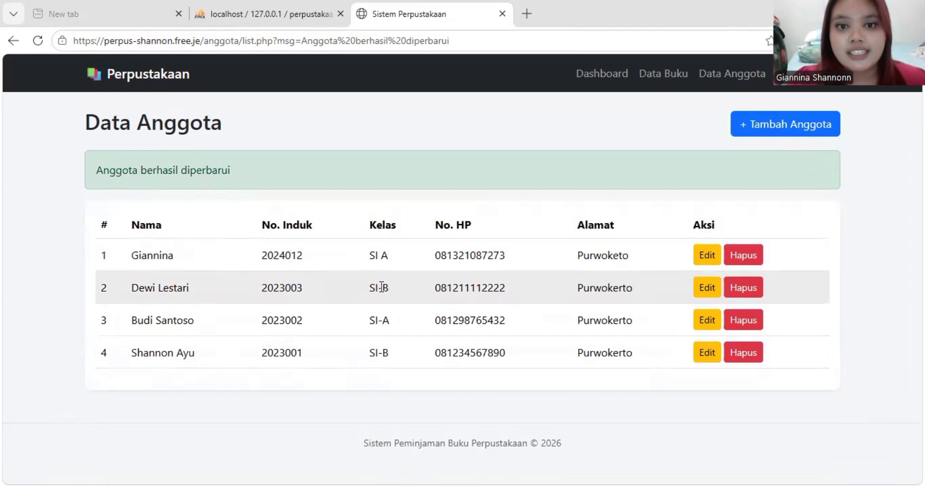
Step: Start a new loan record for the newly added member, choosing the book Laskar Pelangi
{"action": "left_click", "coordinate": [807, 86]}
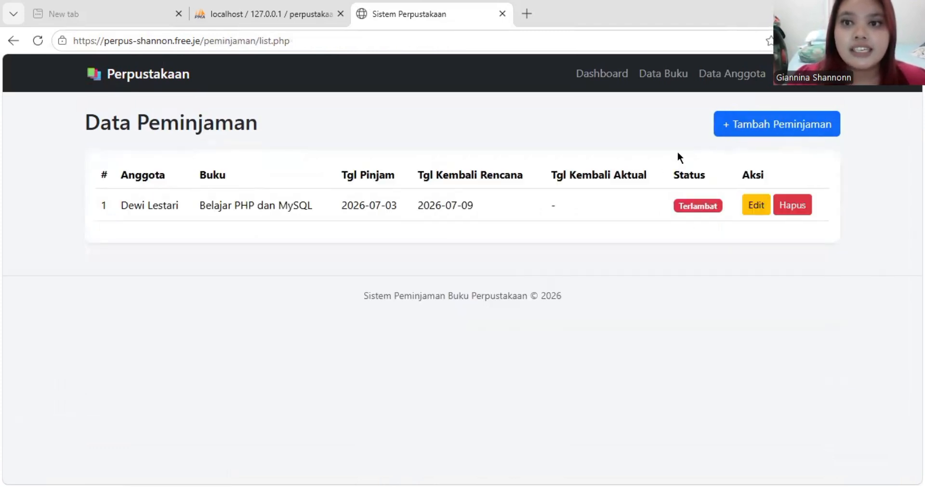
{"action": "left_click", "coordinate": [744, 124]}
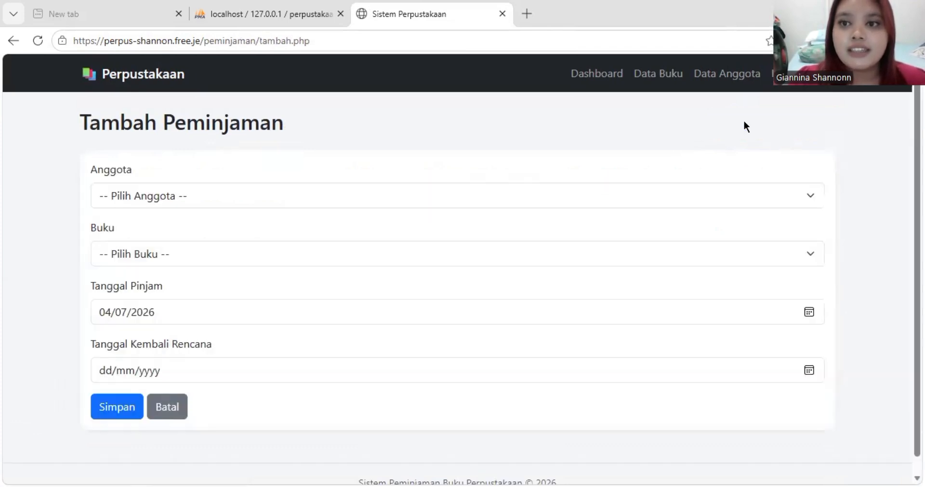
{"action": "left_click", "coordinate": [383, 198]}
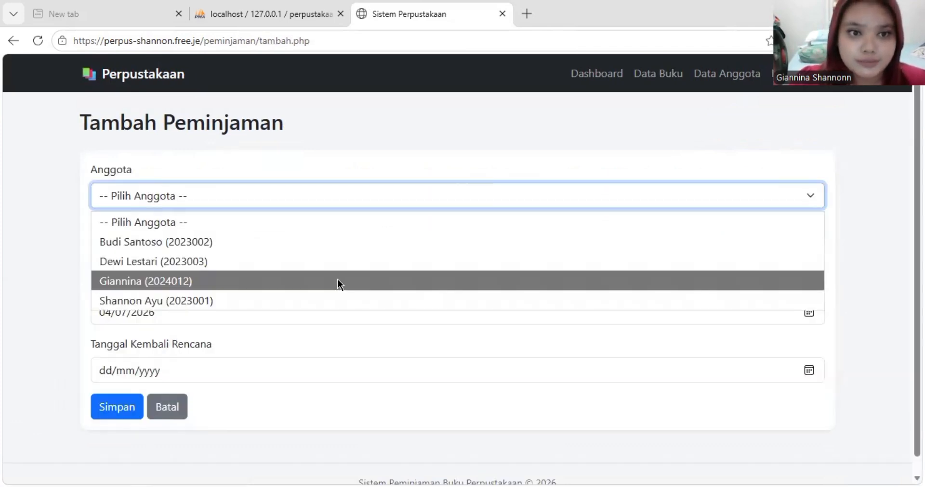
{"action": "left_click", "coordinate": [337, 281]}
{"action": "left_click", "coordinate": [325, 256]}
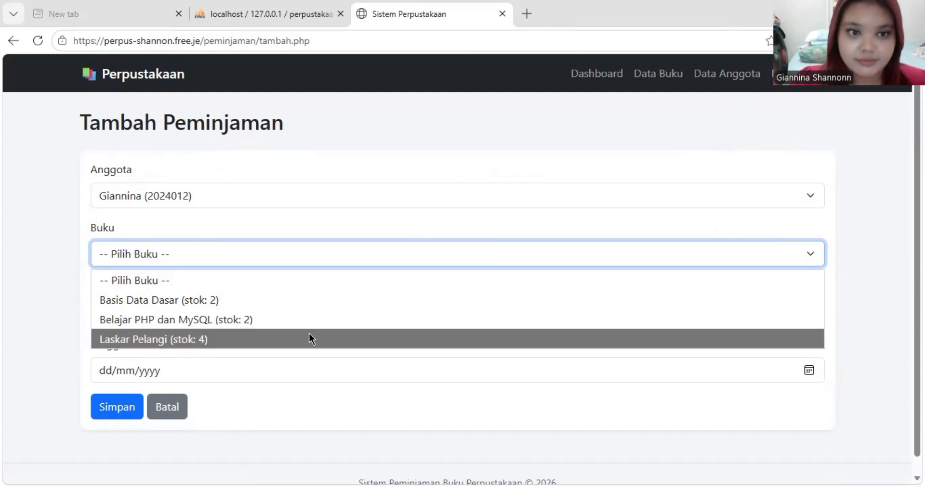
{"action": "left_click", "coordinate": [286, 339]}
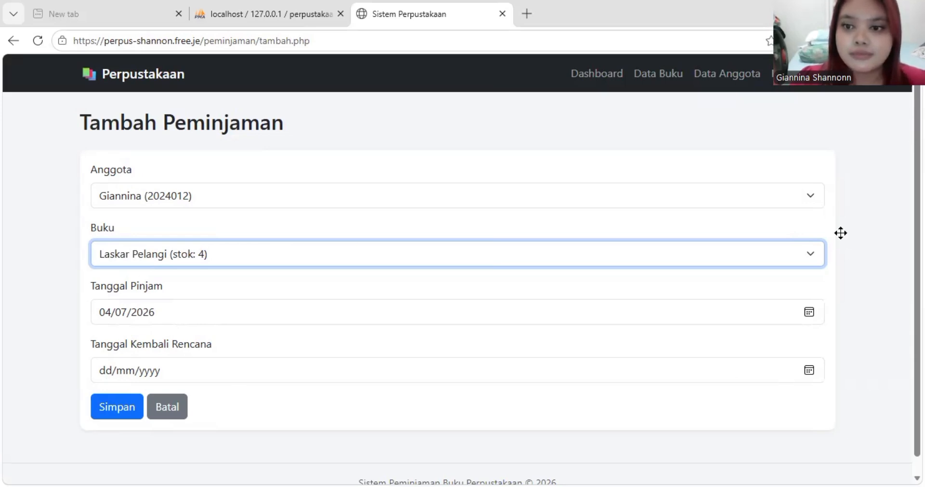
Step: Set the loan's planned return date to 07/07/2026 and save the record
{"action": "left_click", "coordinate": [808, 371]}
{"action": "left_click", "coordinate": [145, 243]}
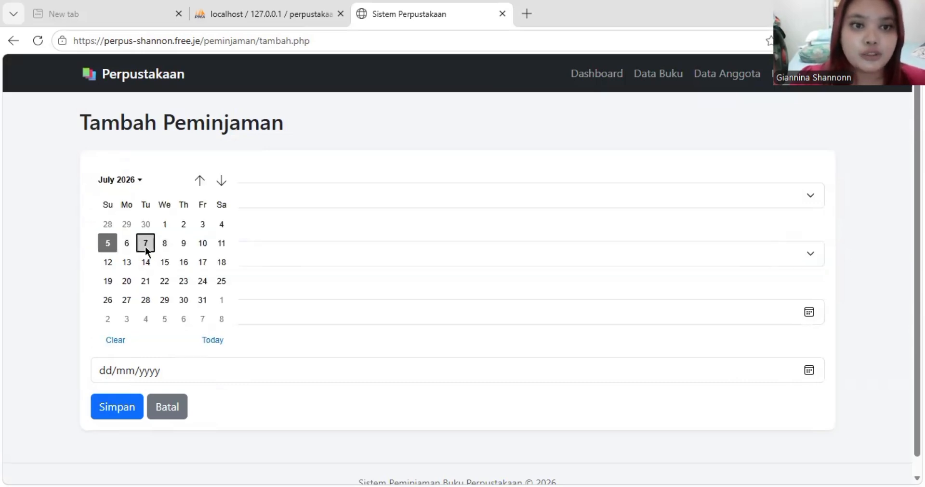
{"action": "left_click", "coordinate": [115, 409]}
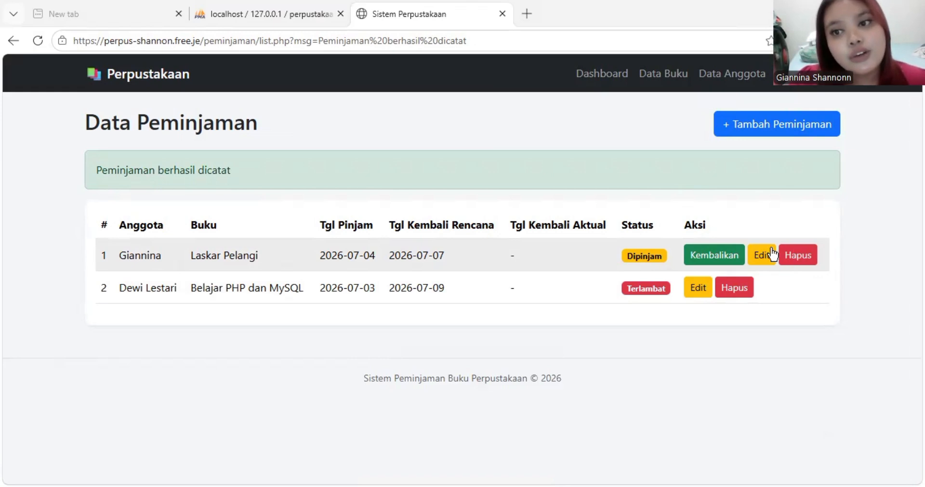
Step: Change the Laskar Pelangi loan's status to Dikembalikan and save the update
{"action": "left_click", "coordinate": [765, 257]}
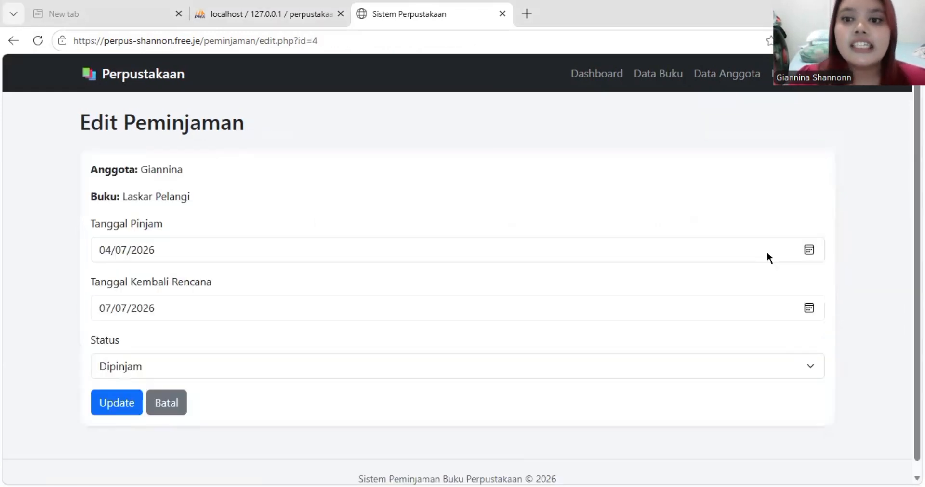
{"action": "left_click", "coordinate": [807, 371]}
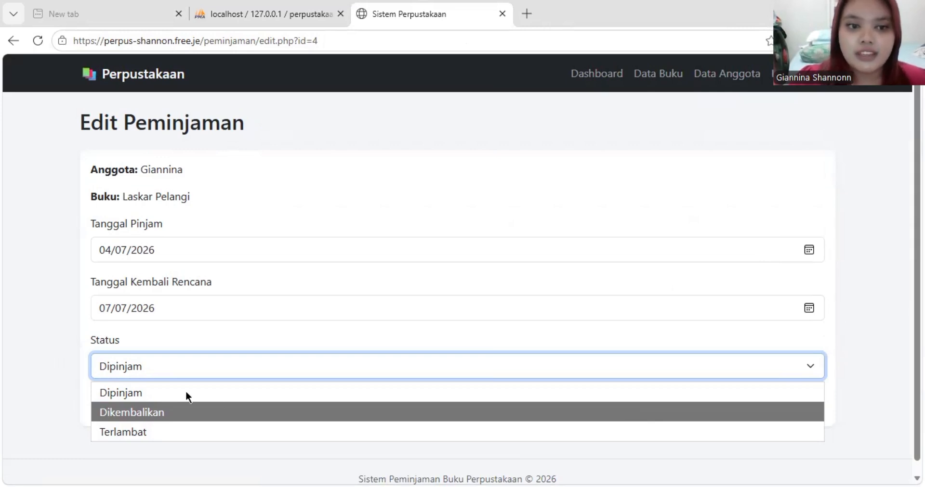
{"action": "left_click", "coordinate": [141, 410]}
{"action": "left_click", "coordinate": [124, 403]}
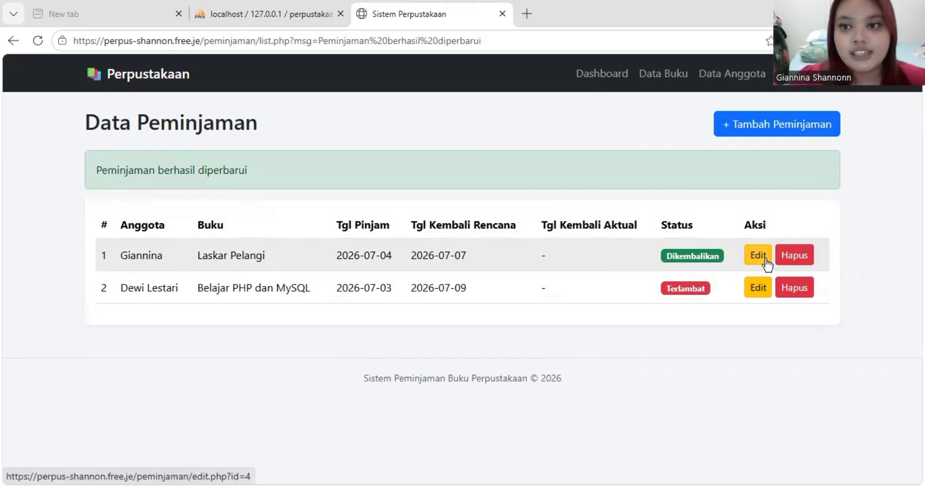
Step: Delete the Laskar Pelangi loan record, confirm the deletion, and return to the dashboard
{"action": "left_click", "coordinate": [803, 262]}
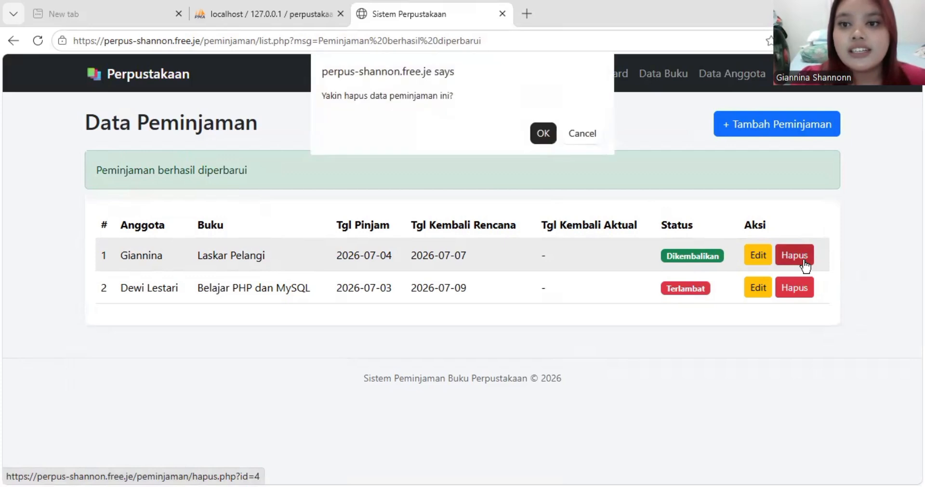
{"action": "left_click", "coordinate": [543, 134]}
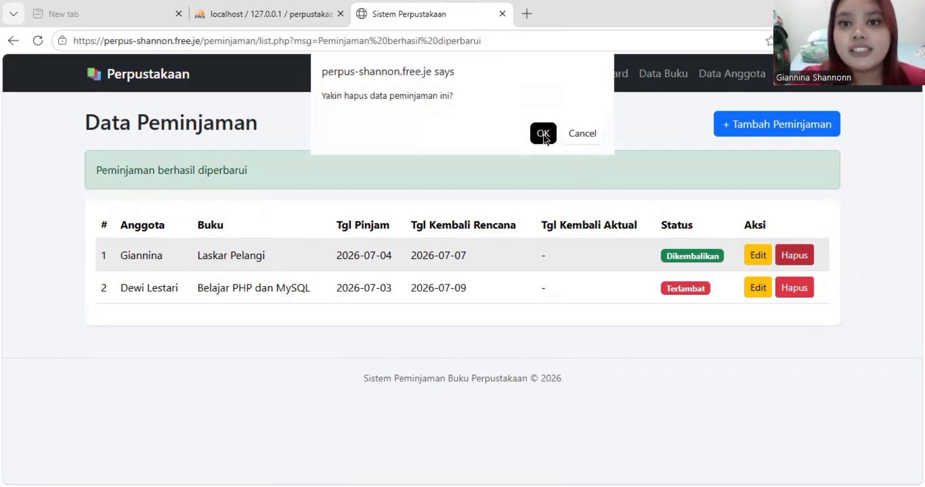
{"action": "left_click", "coordinate": [543, 134]}
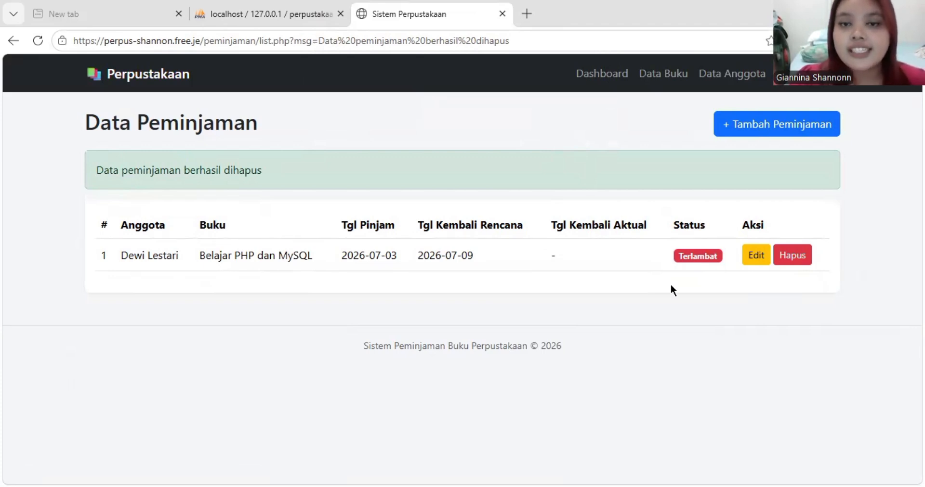
{"action": "left_click", "coordinate": [616, 77]}
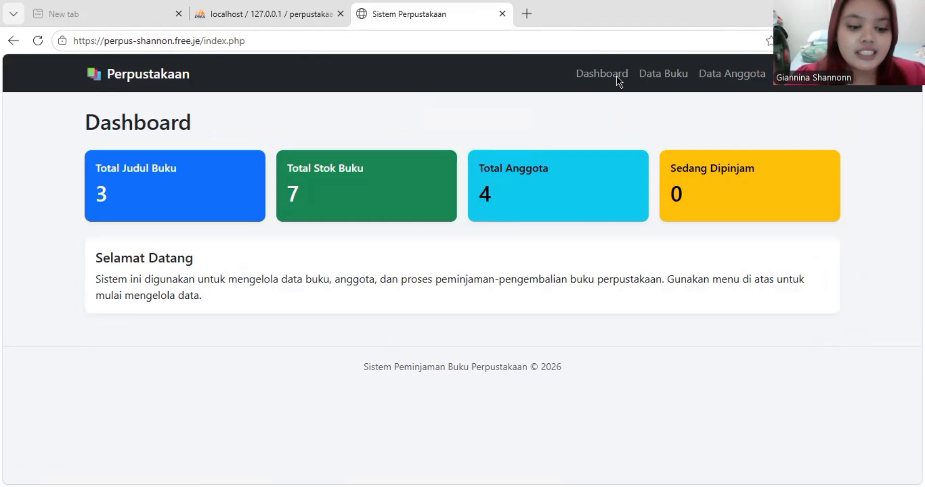